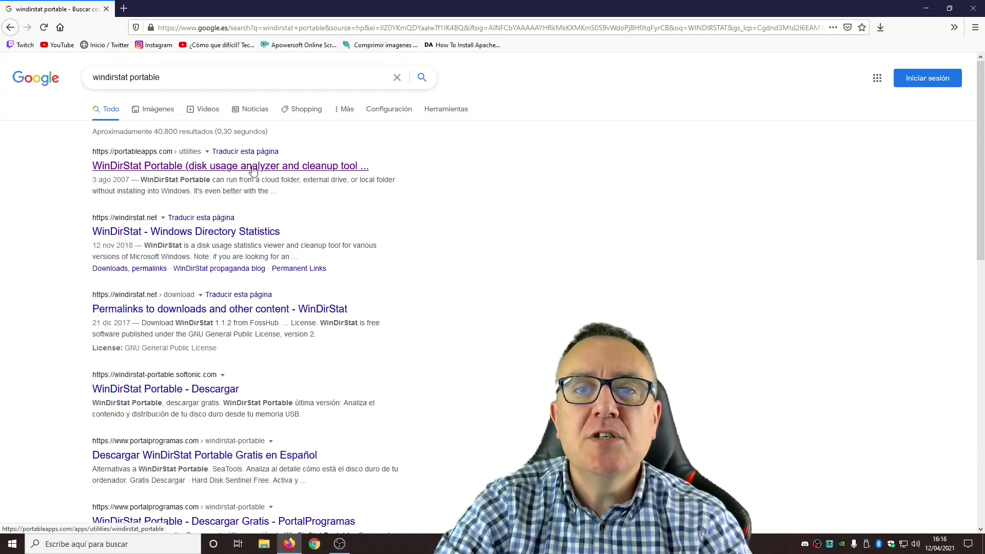
# Download the WinDirStat Portable installer from PortableApps.com, save it to the Escritorio folder, and close the browser
pyautogui.click(254, 170)
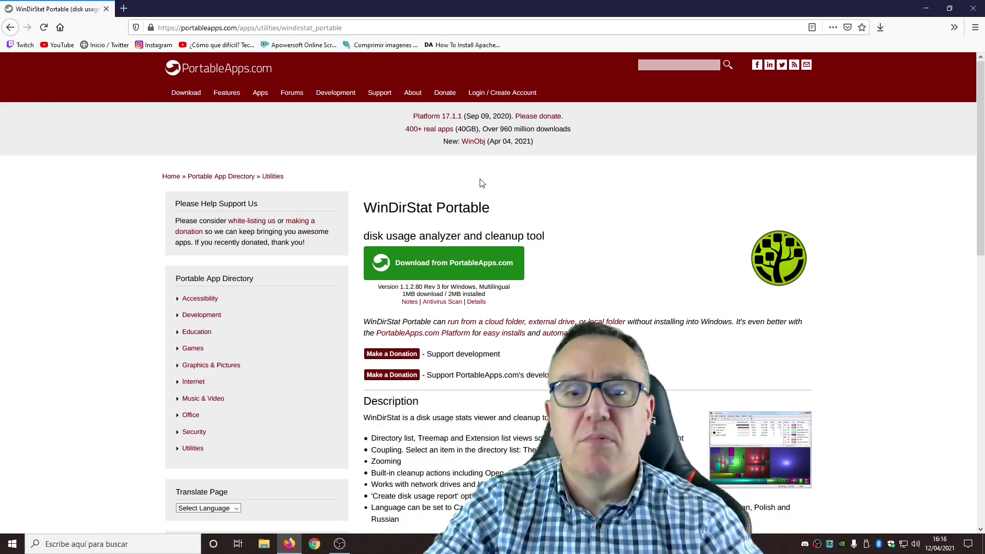
pyautogui.click(454, 264)
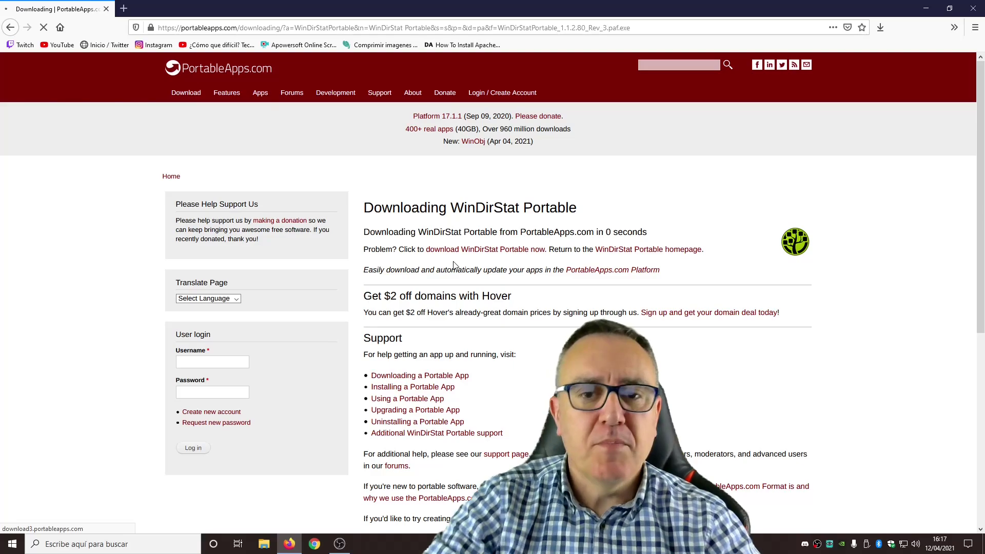
pyautogui.click(531, 276)
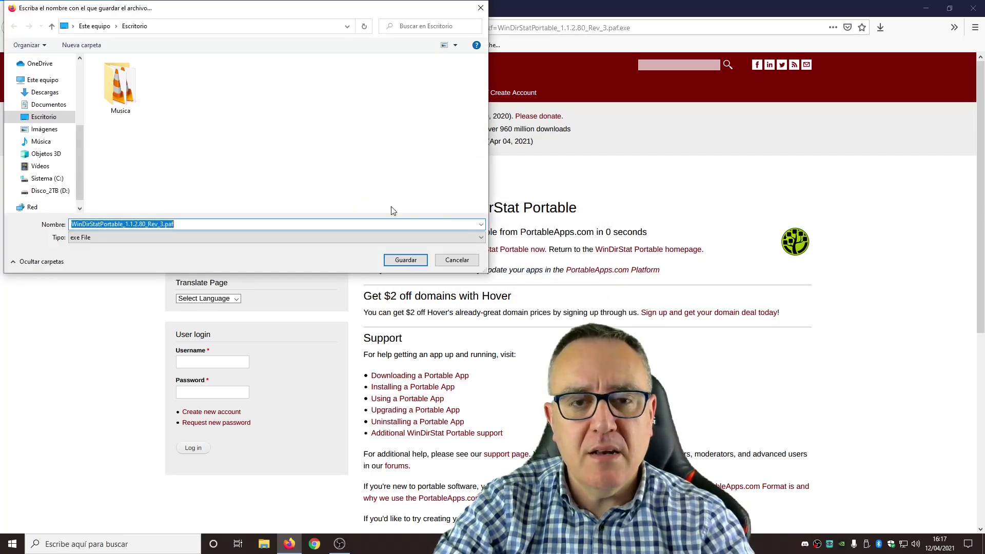
pyautogui.click(405, 259)
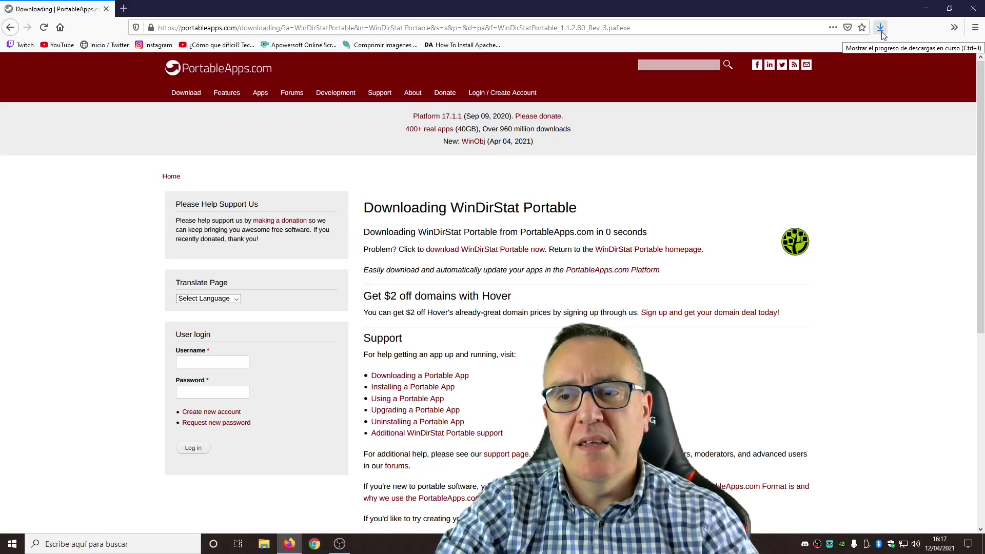
pyautogui.click(973, 8)
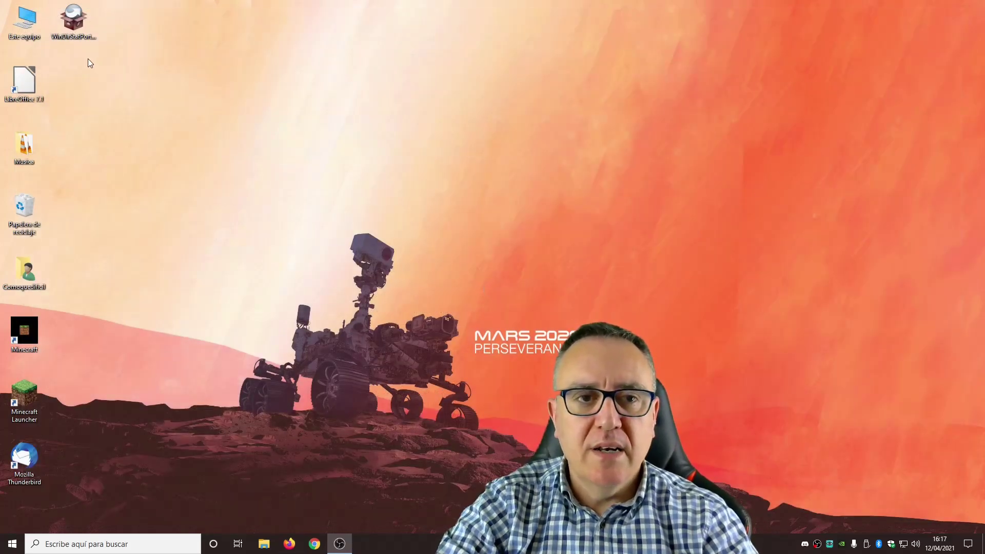
# Run the downloaded installer in Español (Alfabetización Internacional) and complete the installation without launching WinDirStat Portable
pyautogui.doubleClick(67, 28)
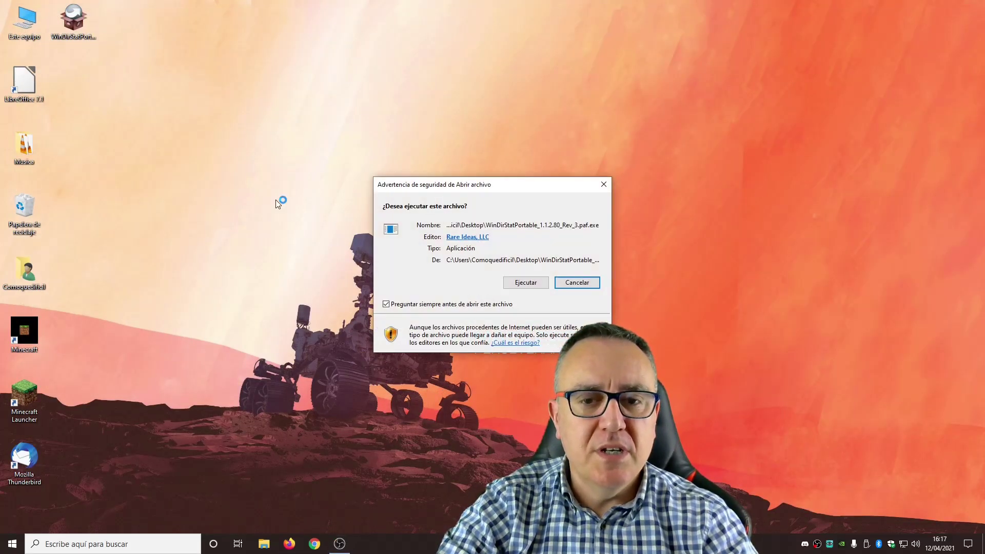
pyautogui.click(523, 283)
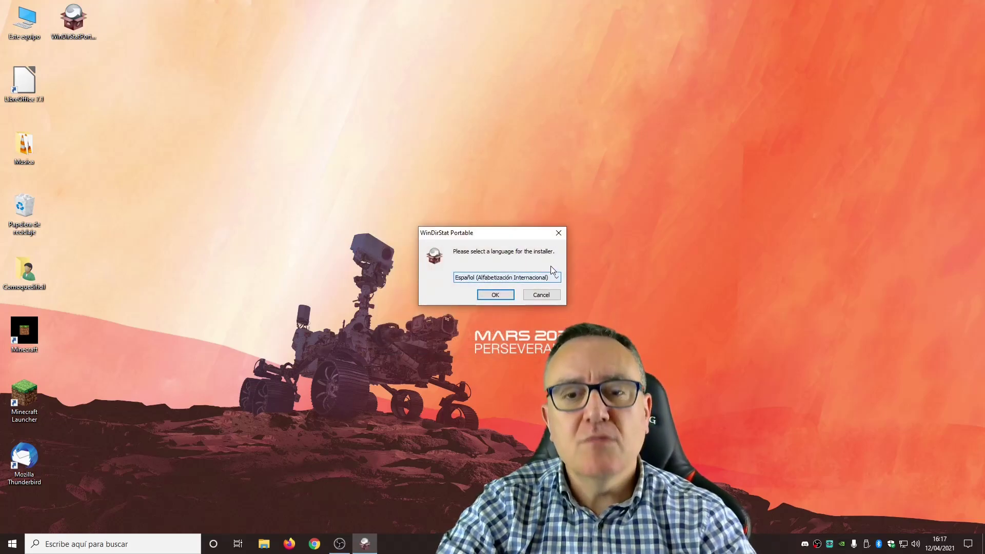
pyautogui.click(495, 295)
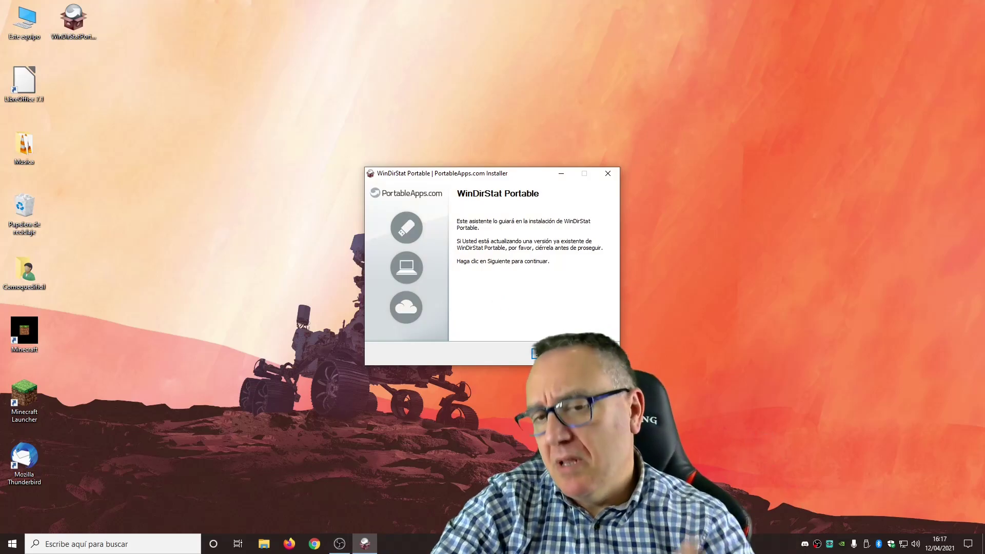
pyautogui.click(544, 354)
pyautogui.click(544, 354)
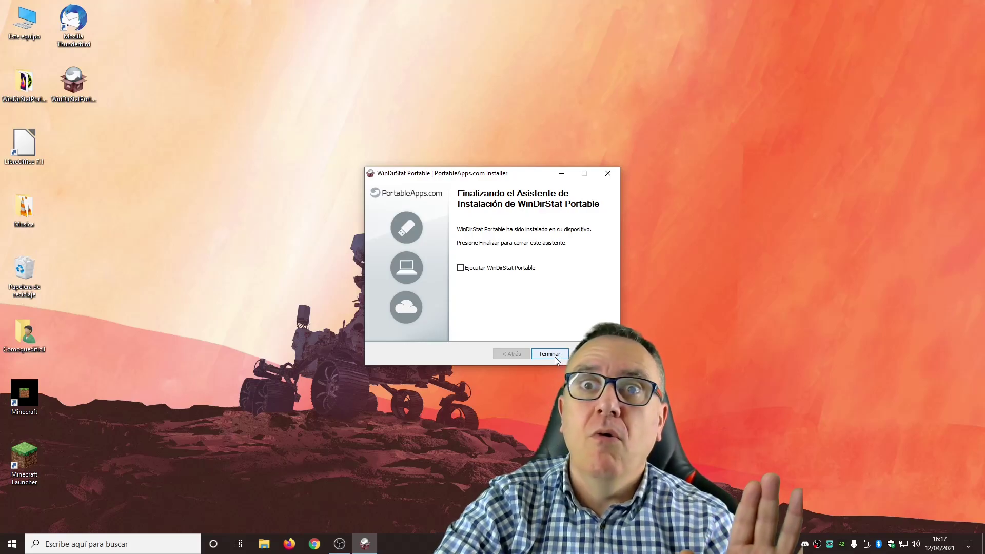
pyautogui.click(556, 358)
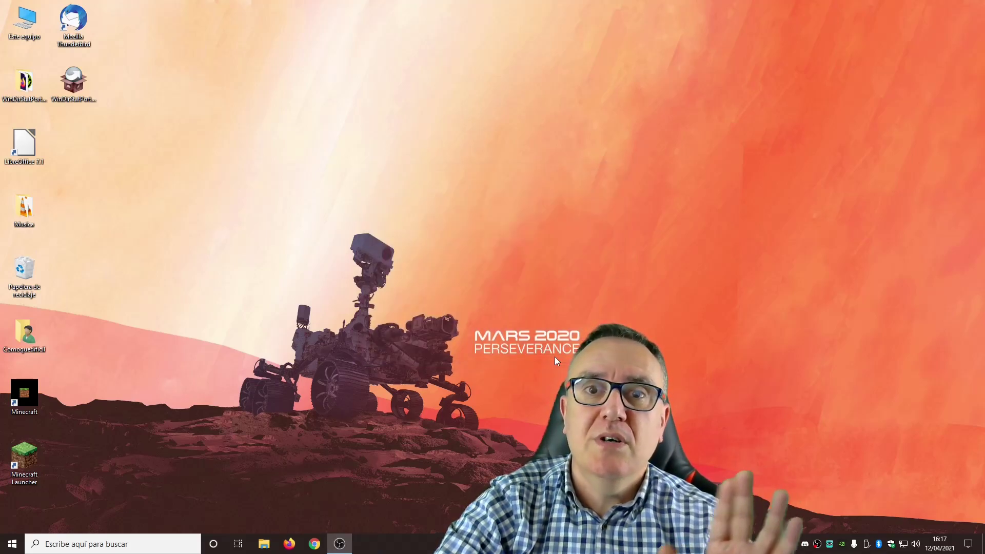
# Refresh the desktop and delete the WinDirStatPortable_1.1.2.80_Rev_3.paf installer, keeping the WinDirStatPortable folder
pyautogui.moveTo(107, 149); pyautogui.dragTo(93, 154)
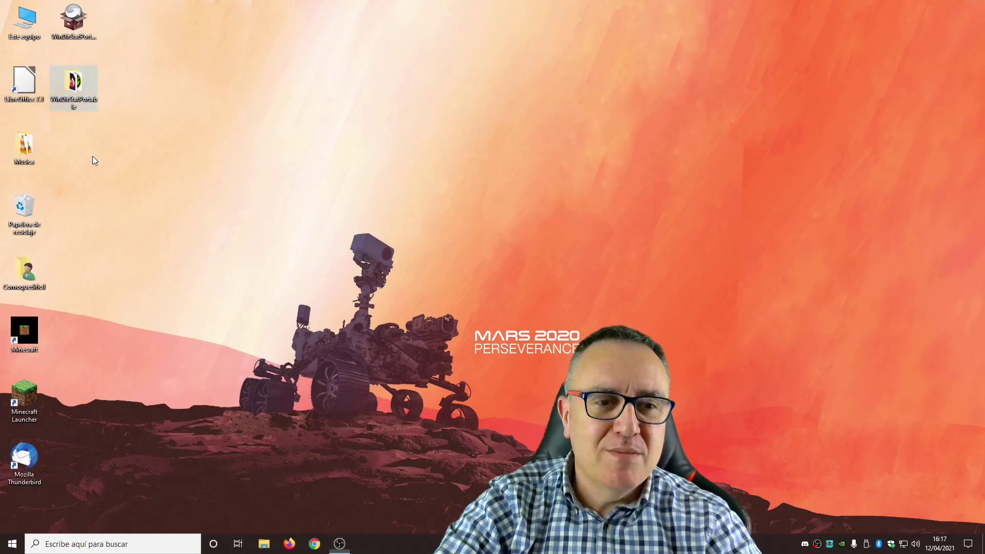
pyautogui.click(74, 28)
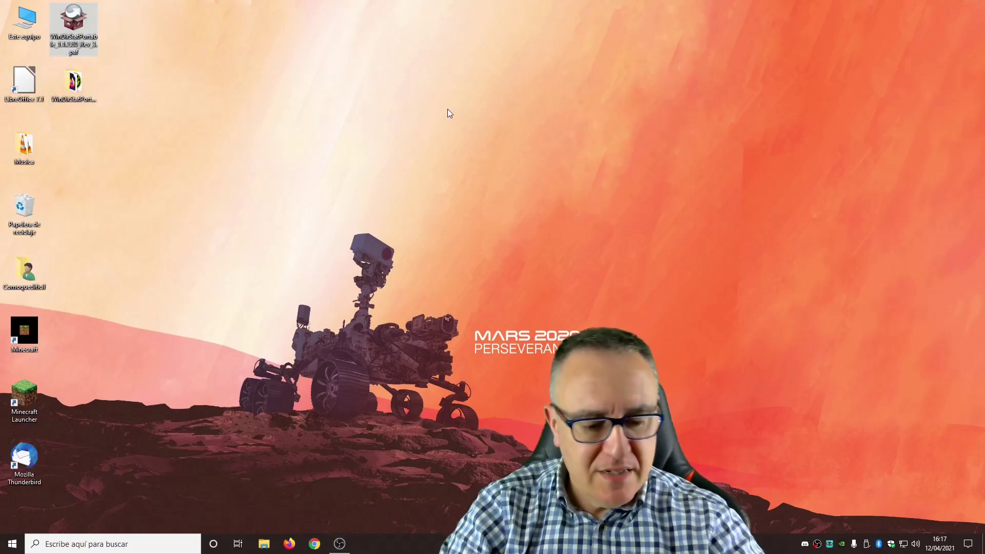
pyautogui.press('Delete')
pyautogui.press('Return')
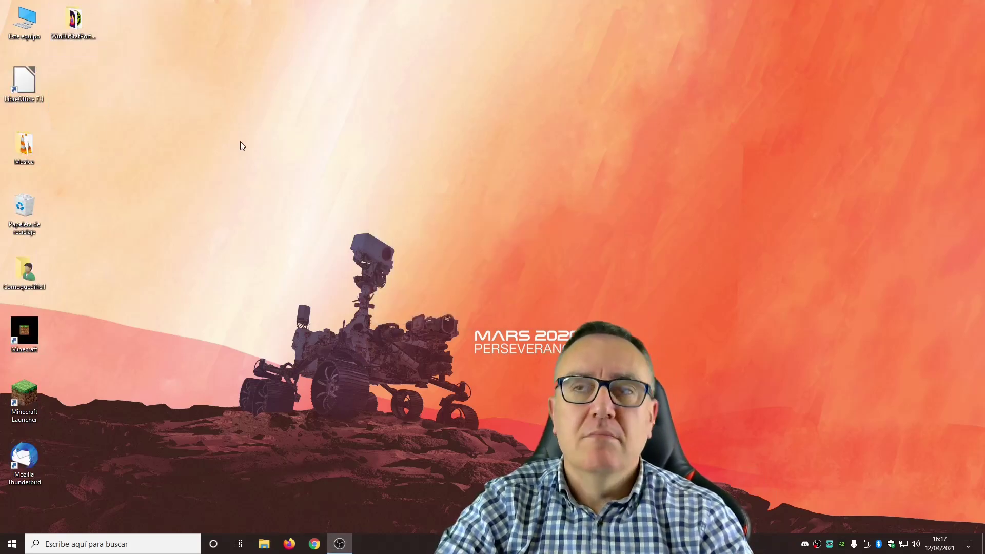
# Launch the WinDirStatPortable application from its desktop folder and enlarge the drive selection dialog
pyautogui.doubleClick(69, 31)
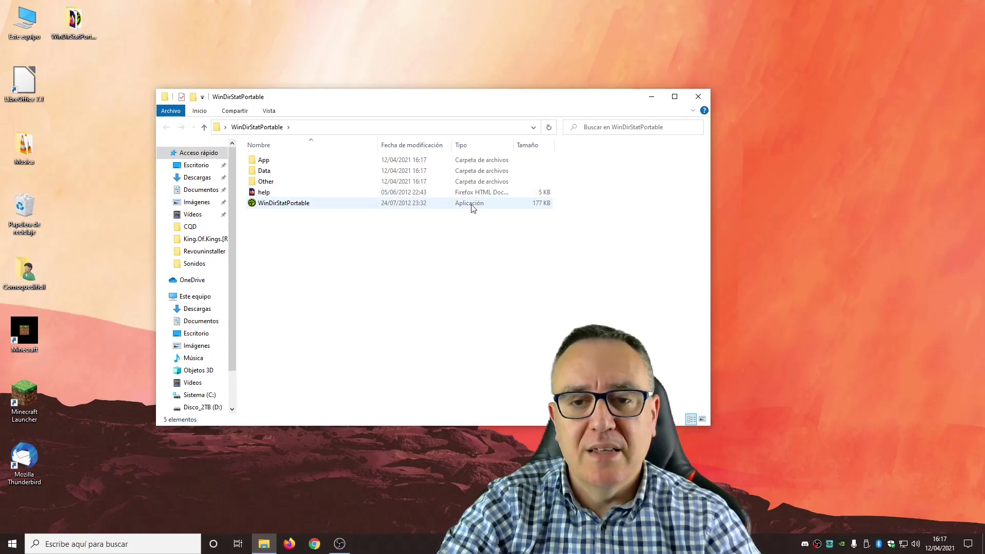
pyautogui.doubleClick(337, 204)
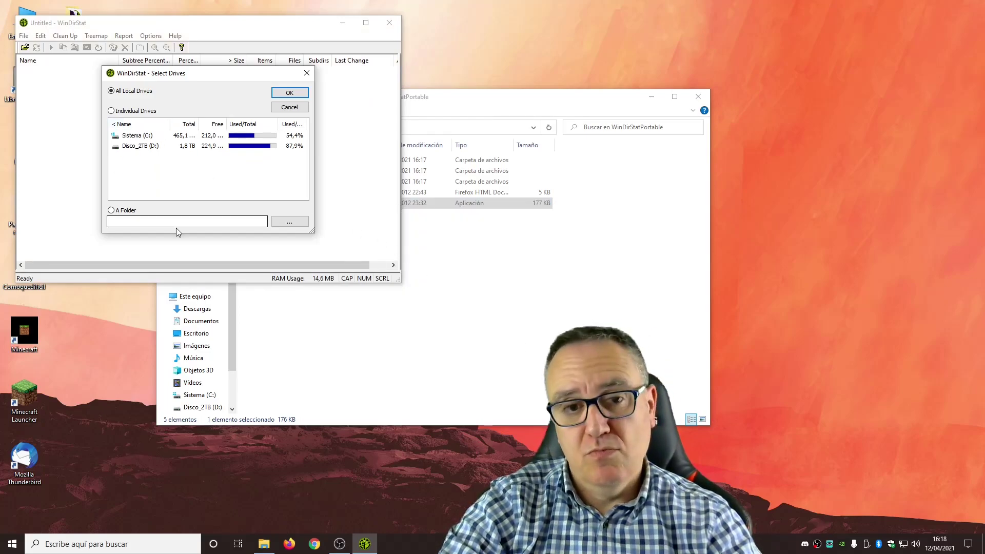
pyautogui.moveTo(311, 230); pyautogui.dragTo(414, 273)
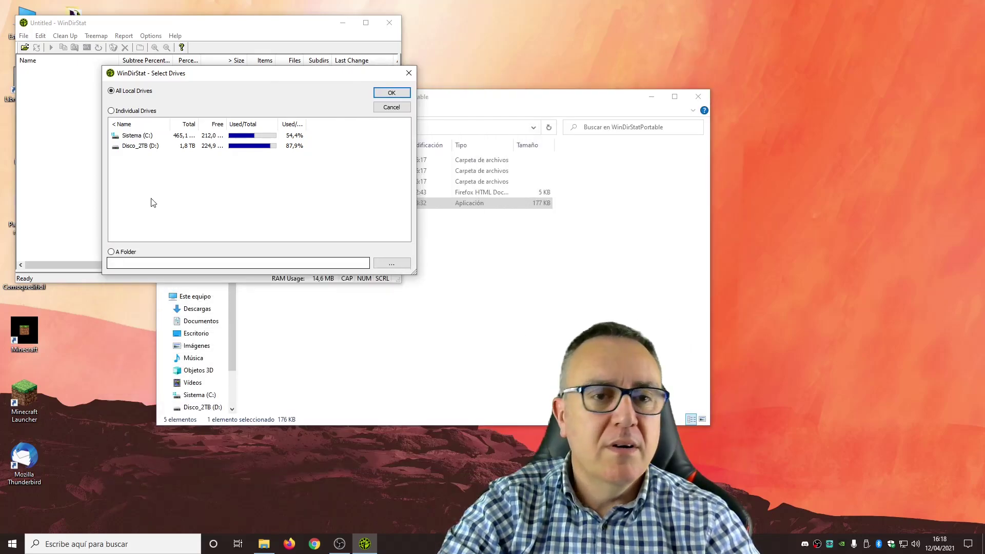
# Scan only the individual drive Sistema (C:) and enlarge the WinDirStat window to make room for the results
pyautogui.click(149, 137)
pyautogui.keyDown('ctrl'); pyautogui.click(151, 147); pyautogui.keyUp('ctrl')
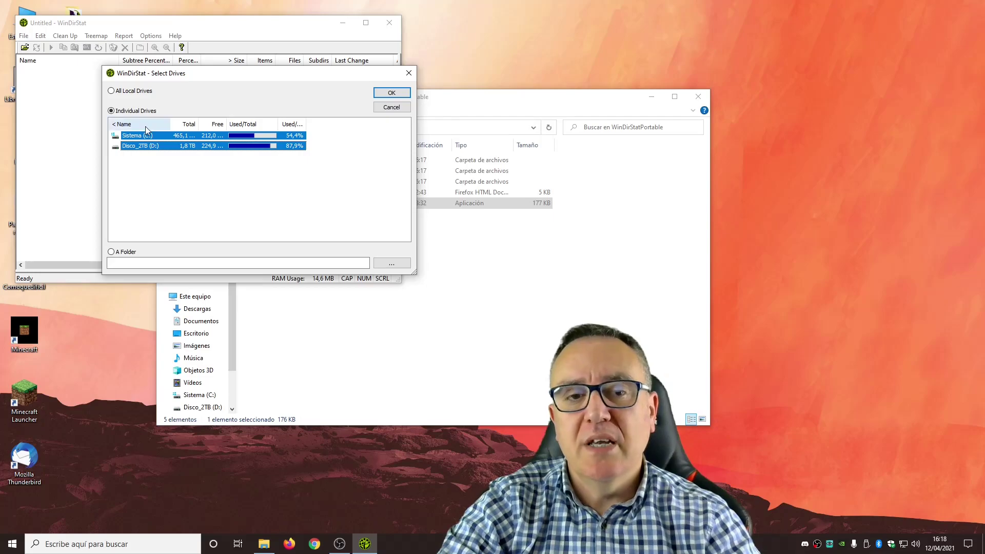
pyautogui.keyDown('ctrl'); pyautogui.click(149, 139); pyautogui.keyUp('ctrl')
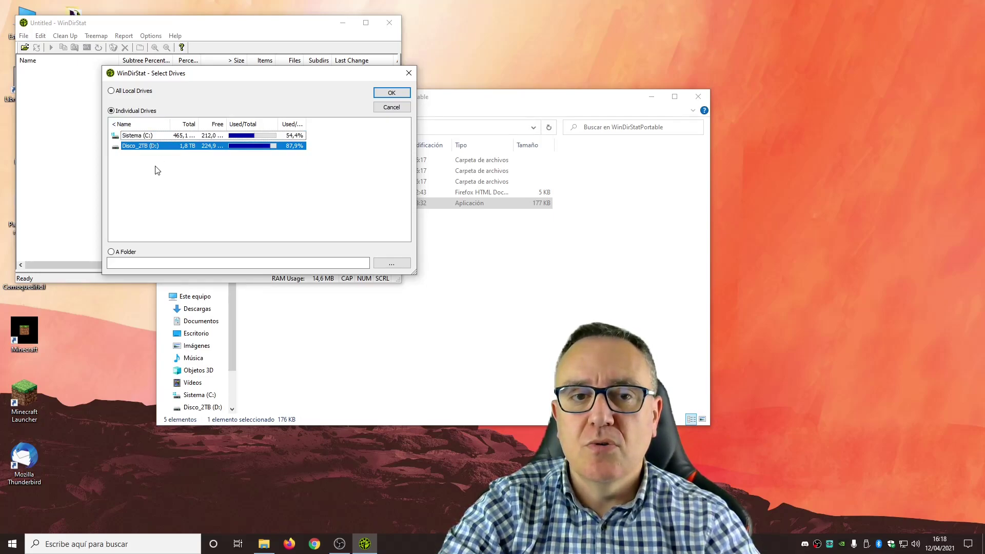
pyautogui.keyDown('ctrl'); pyautogui.click(152, 137); pyautogui.keyUp('ctrl')
pyautogui.keyDown('ctrl'); pyautogui.click(153, 147); pyautogui.keyUp('ctrl')
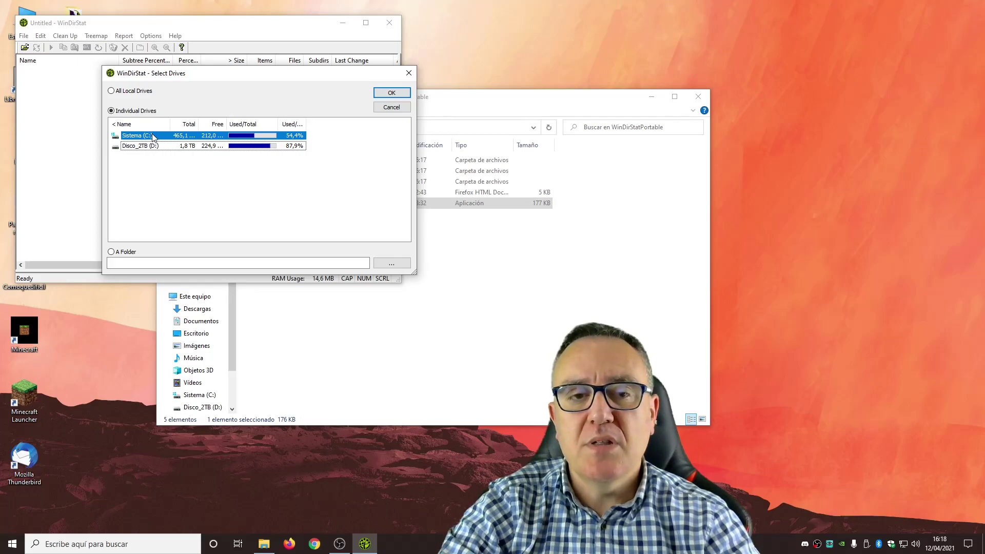
pyautogui.keyDown('ctrl'); pyautogui.click(153, 137); pyautogui.keyUp('ctrl')
pyautogui.keyDown('ctrl'); pyautogui.click(151, 137); pyautogui.keyUp('ctrl')
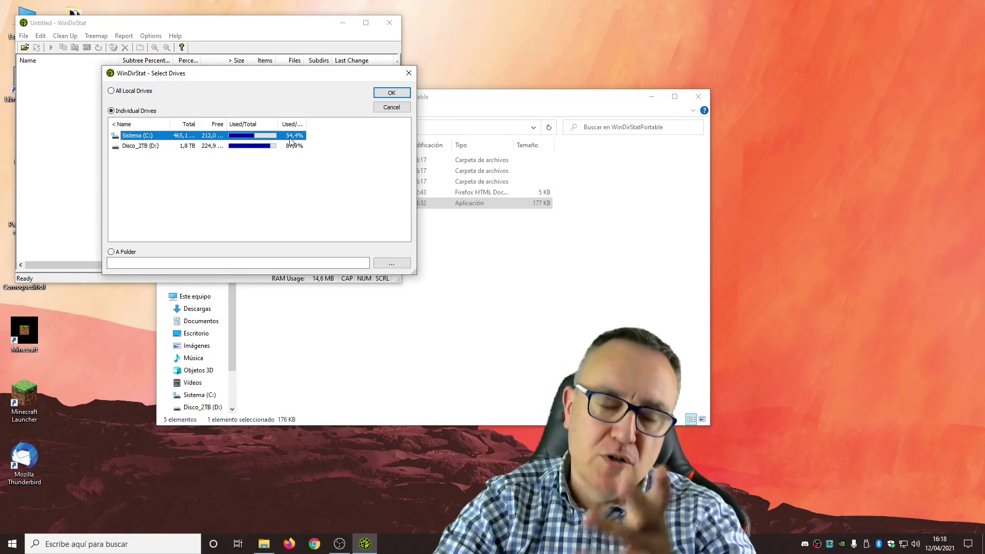
pyautogui.click(391, 93)
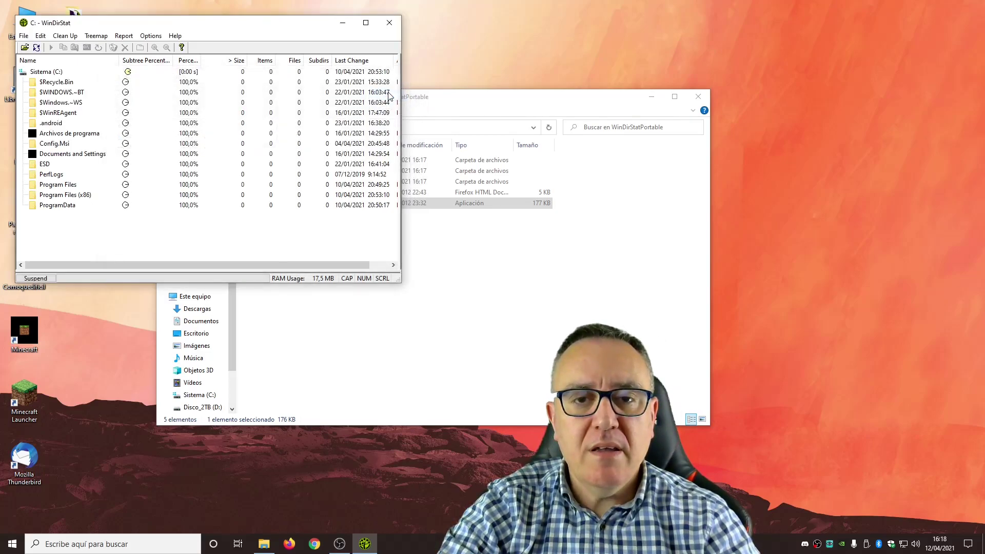
pyautogui.moveTo(401, 279); pyautogui.dragTo(856, 505)
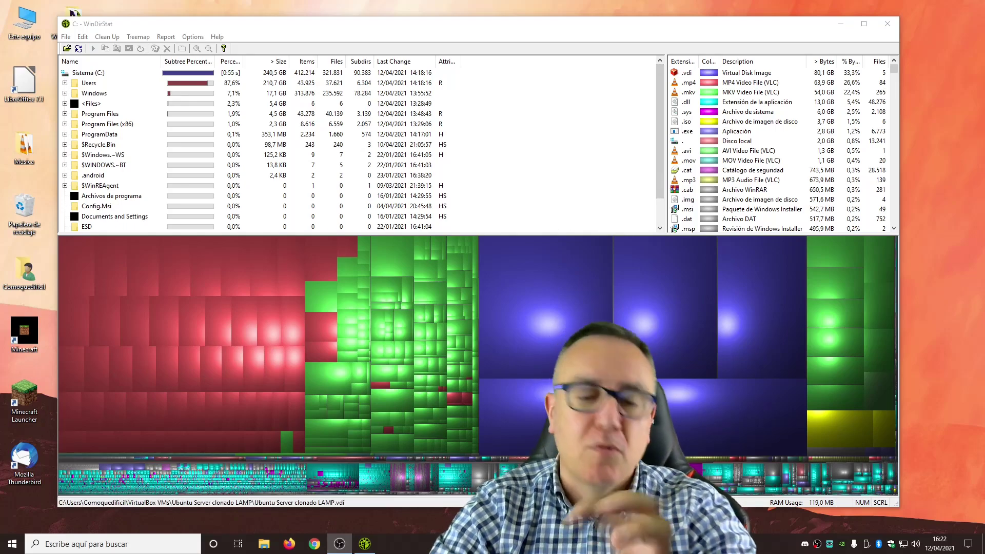
# Examine several red MP4 blocks in the treemap to identify the exported videos, ending with Wake on Lan y Wake on Wan.mp4
pyautogui.click(167, 328)
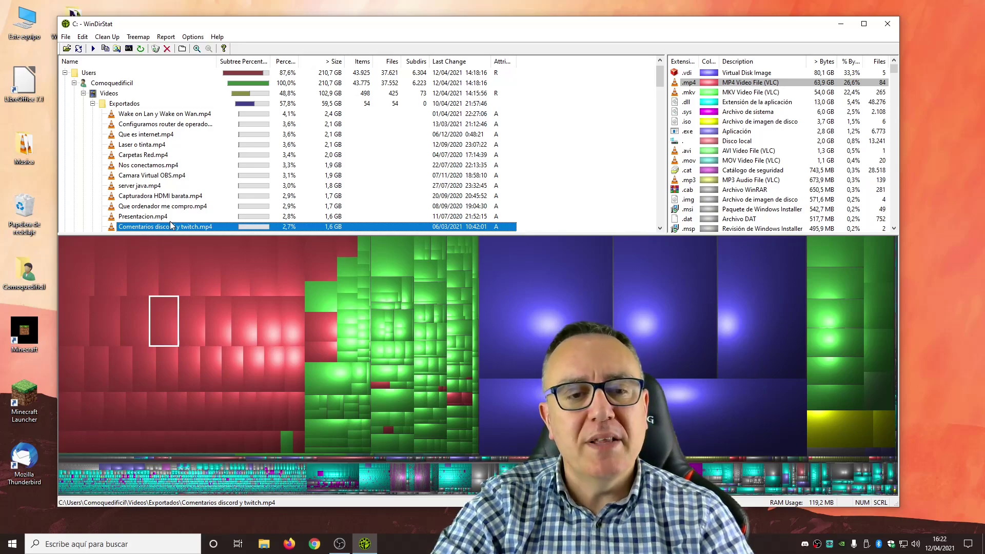
pyautogui.click(235, 374)
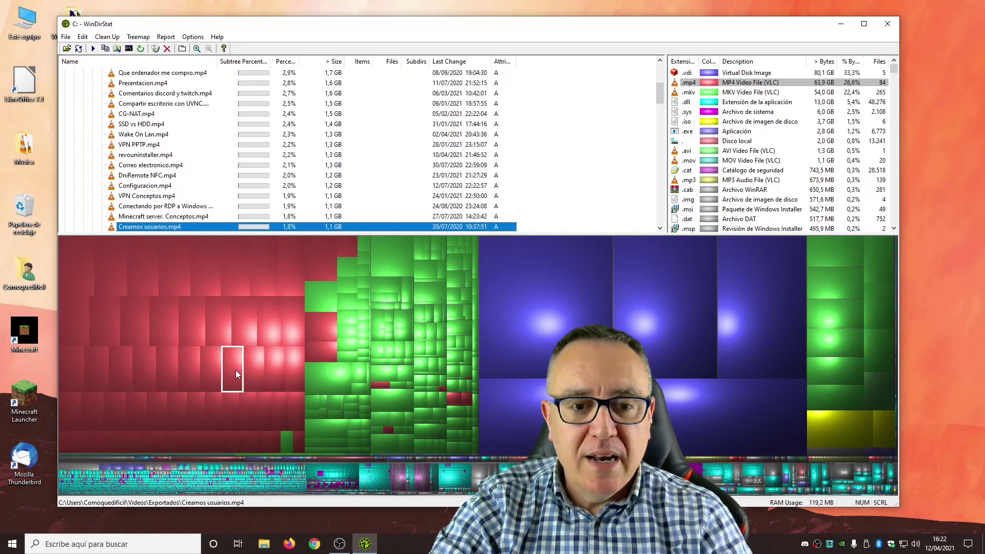
pyautogui.click(244, 317)
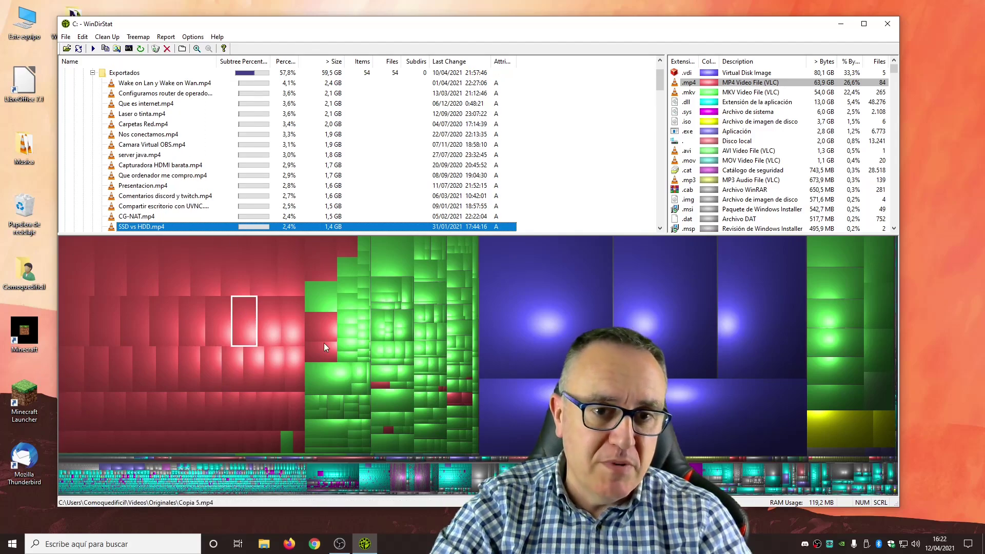
pyautogui.click(87, 277)
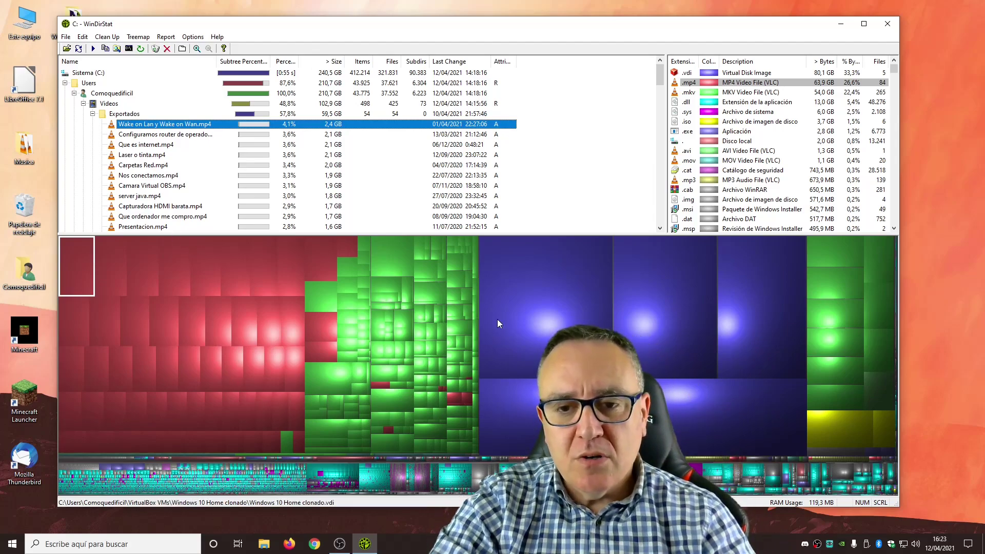
# Examine the large blue treemap blocks to identify the VirtualBox virtual disk images, ending with Ubuntu Server Original.vdi
pyautogui.click(759, 286)
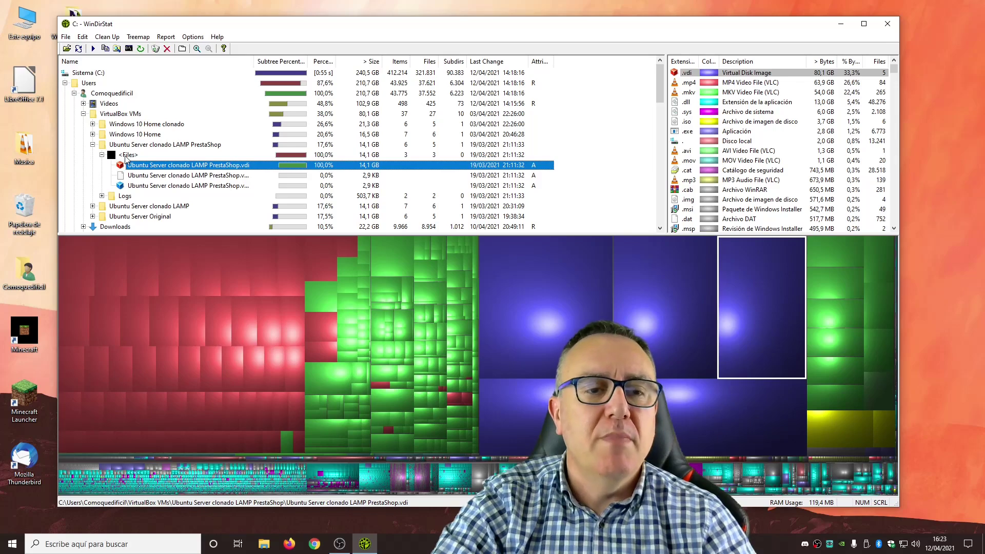
pyautogui.click(659, 299)
pyautogui.click(544, 410)
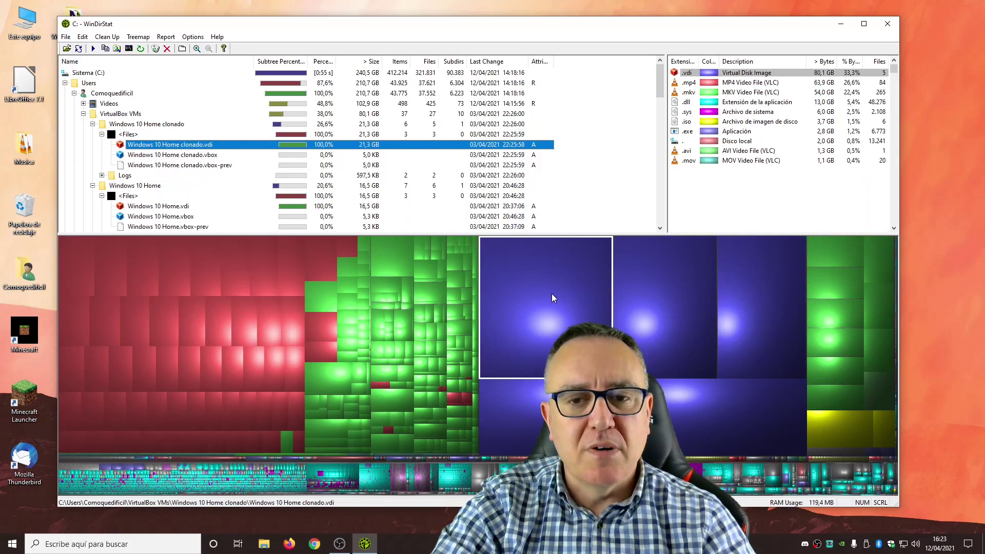
pyautogui.click(724, 413)
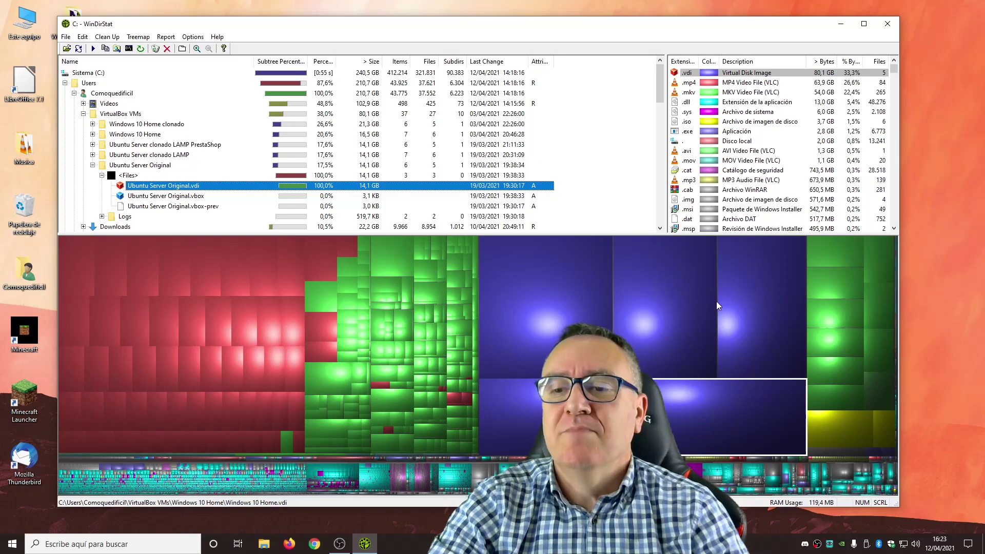
# Inspect the two yellow Ubuntu ISO blocks in Downloads and the magenta system files hiberfil.sys and pagefile.sys
pyautogui.click(846, 441)
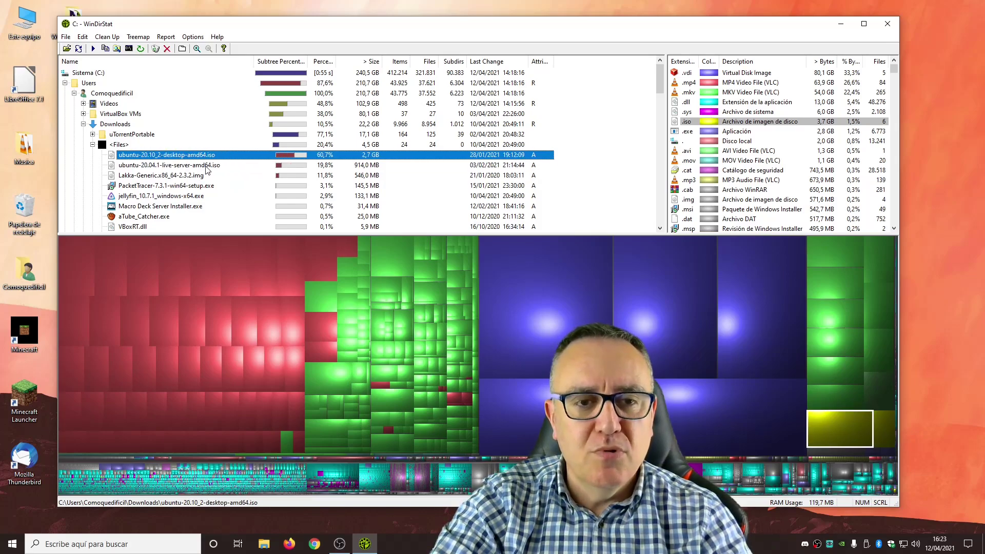
pyautogui.press('Down')
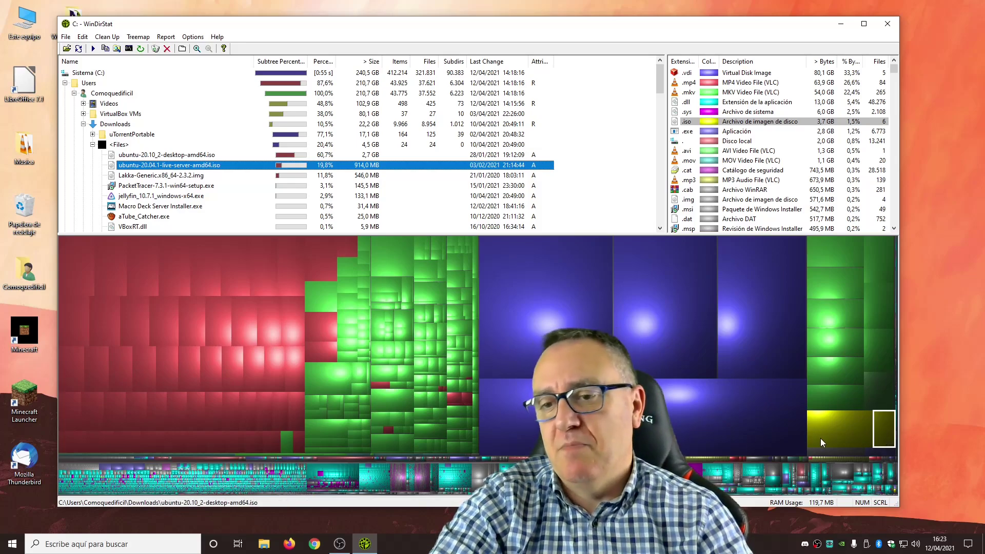
pyautogui.click(693, 469)
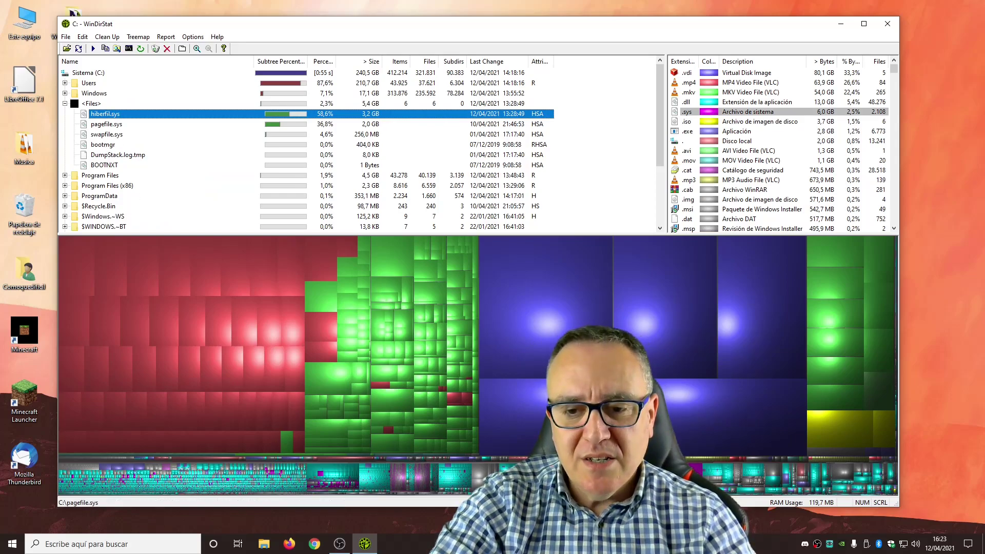
pyautogui.click(695, 470)
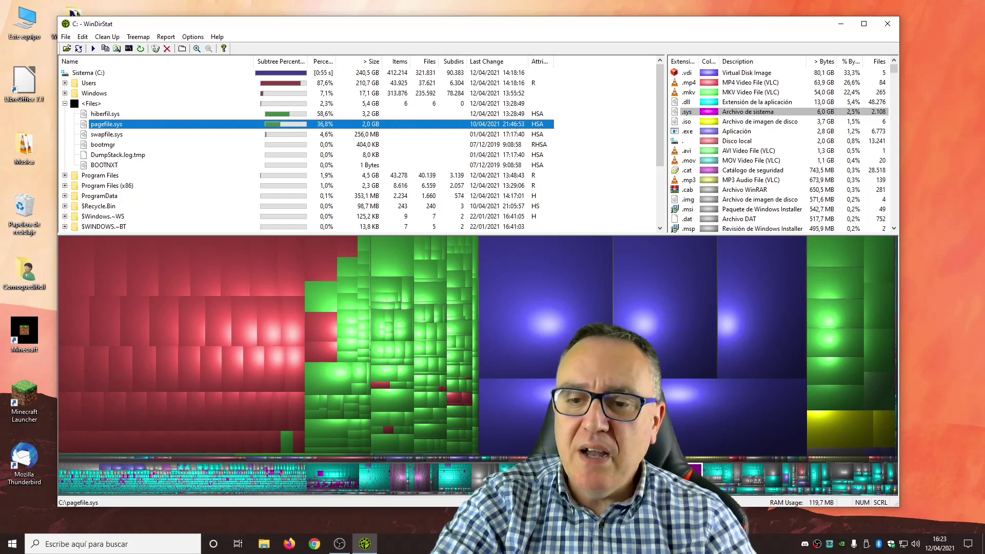
pyautogui.click(693, 470)
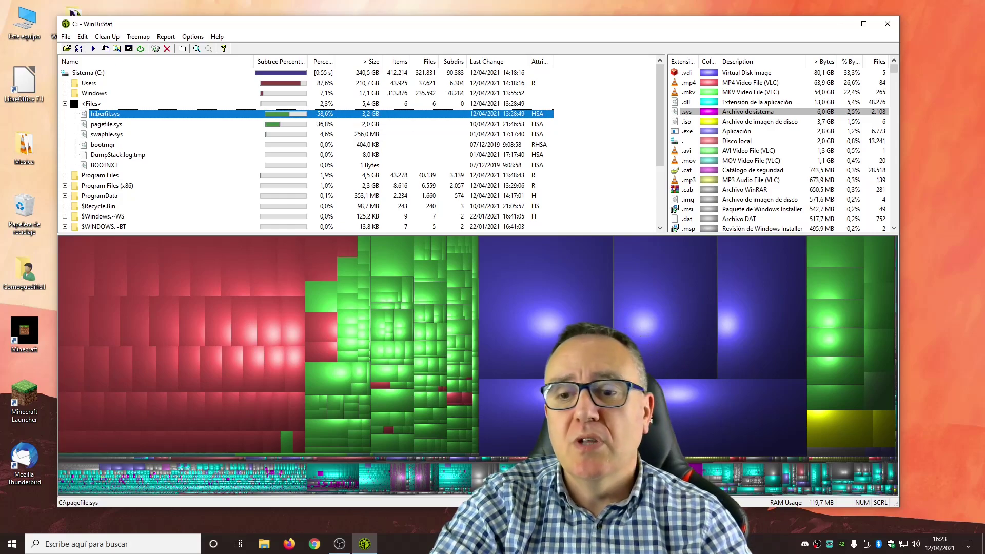
pyautogui.click(695, 470)
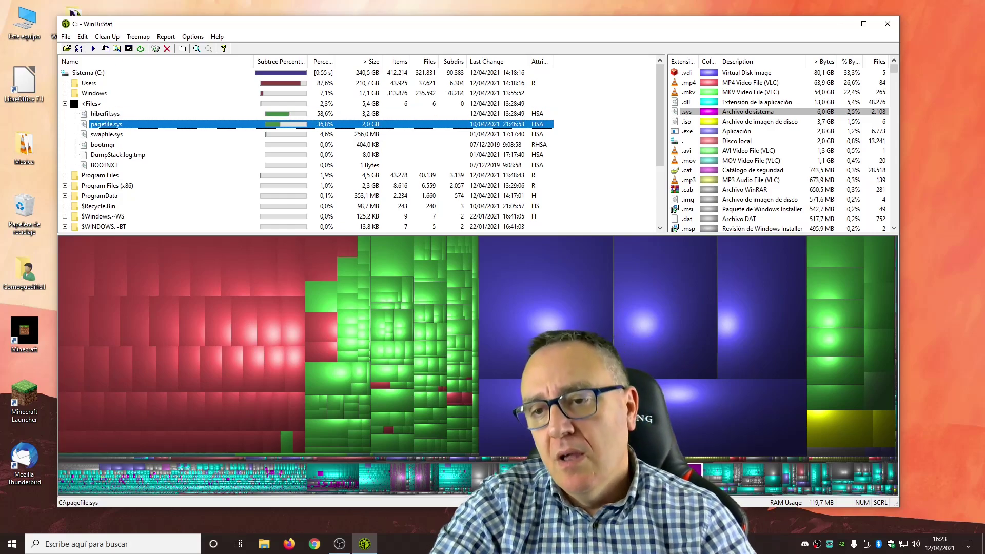